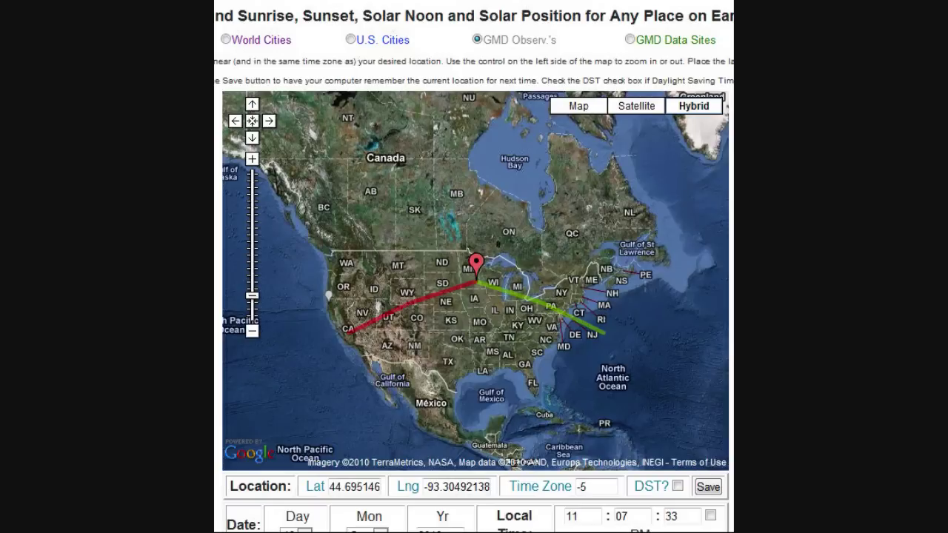
Show the current sun direction line on the continental map, and hide it again.
scroll(474, 267, "down", 3)
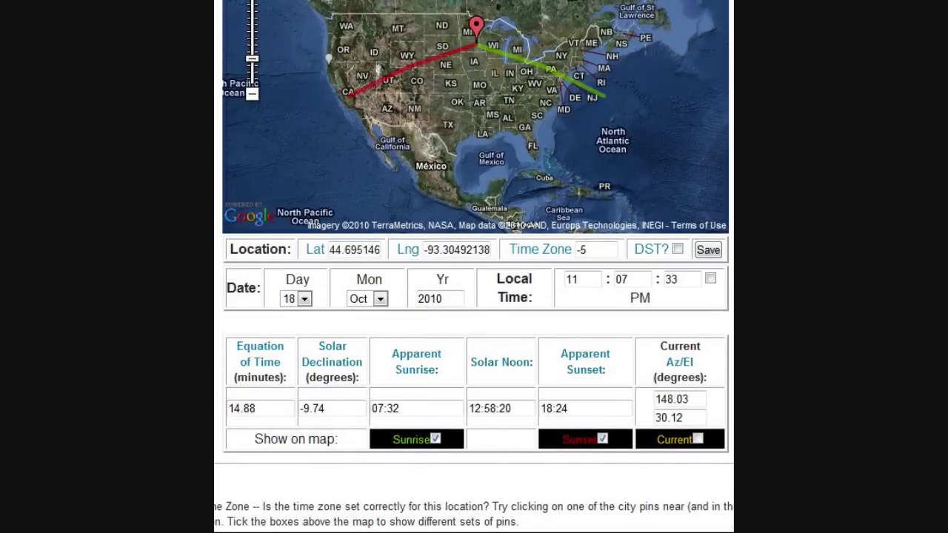
scroll(474, 266, "up", 2)
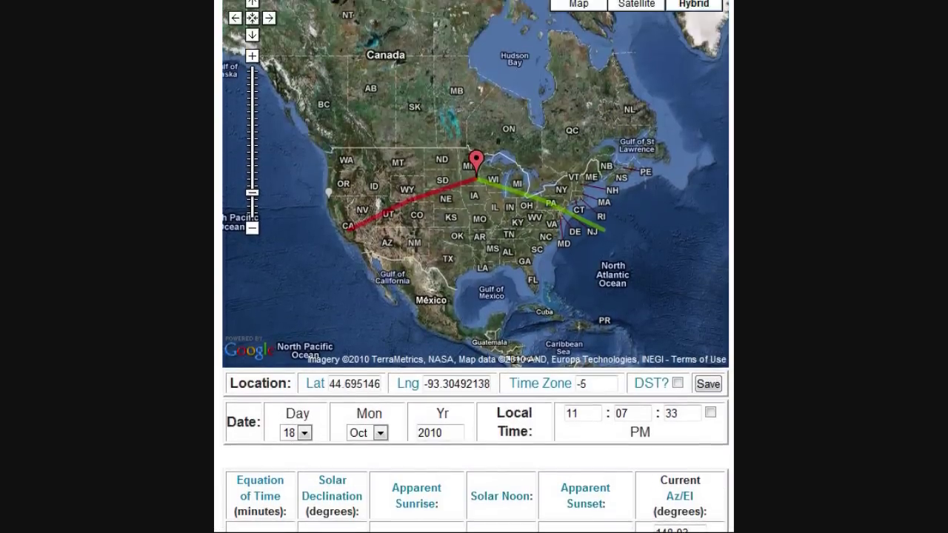
scroll(474, 296, "down", 2)
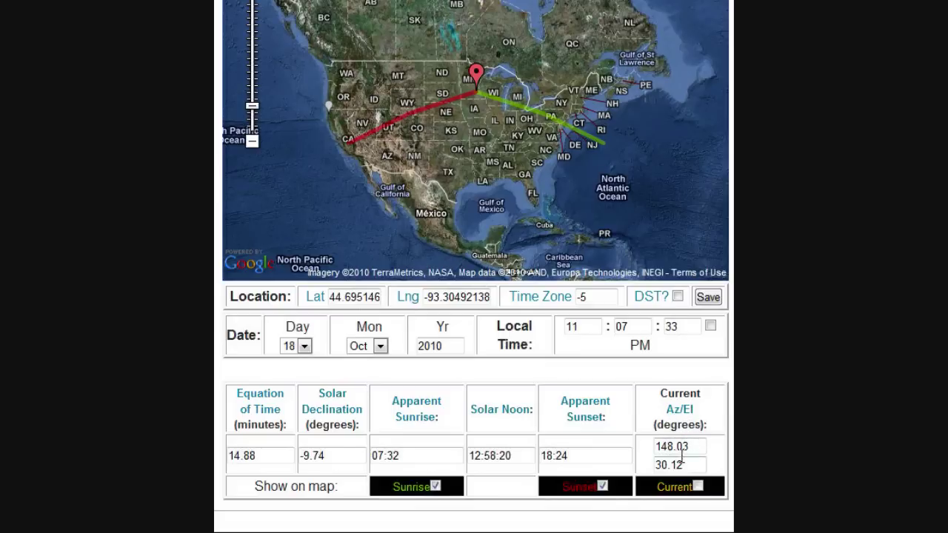
left_click(697, 487)
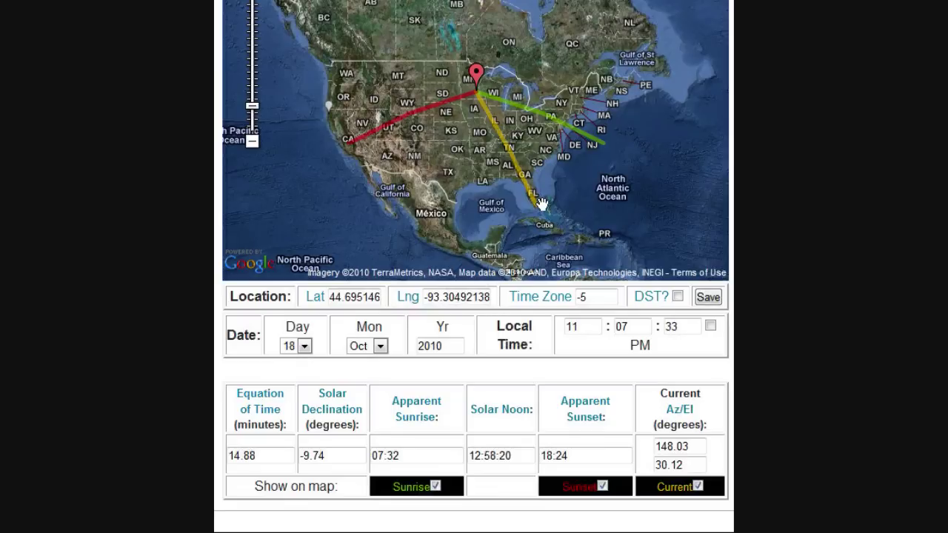
left_click(698, 487)
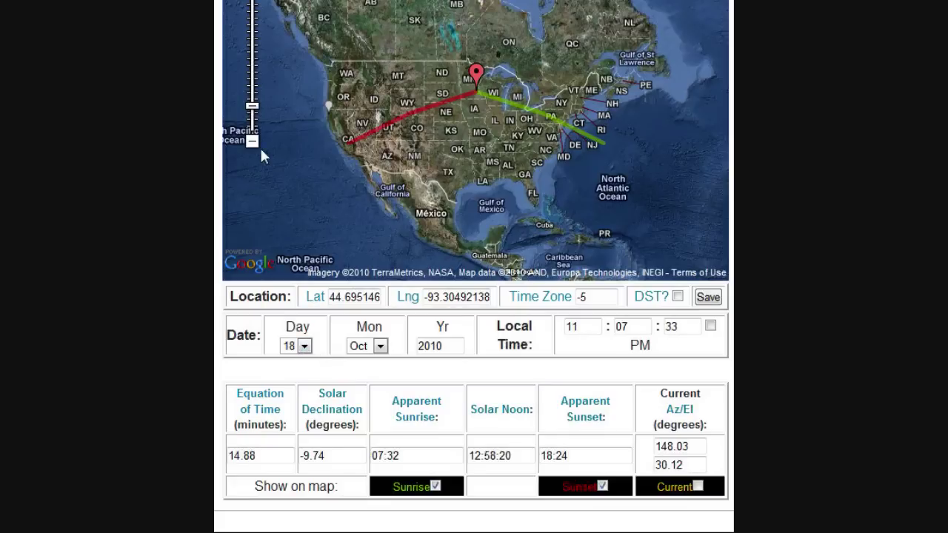
Zoom the map in to street level at the marker and briefly display the current sun direction line there.
left_click(254, 8)
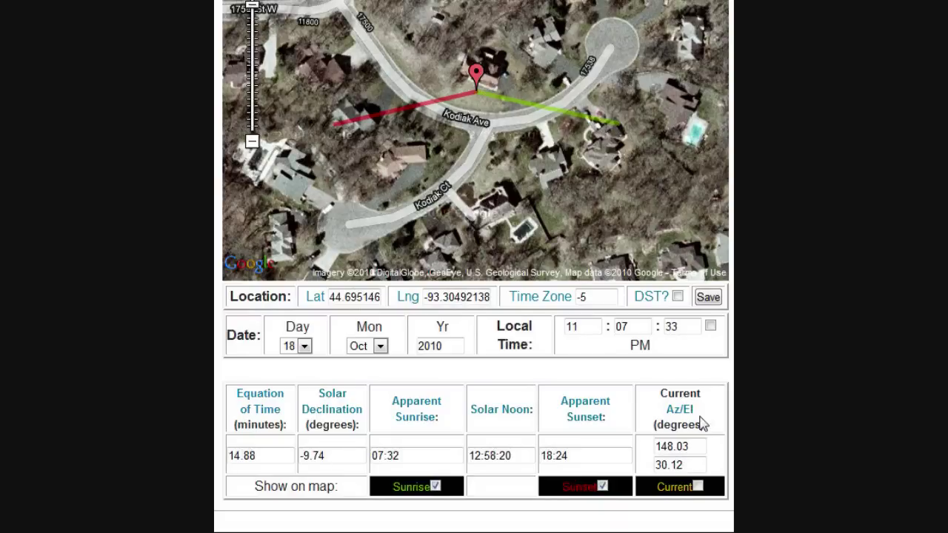
left_click(698, 486)
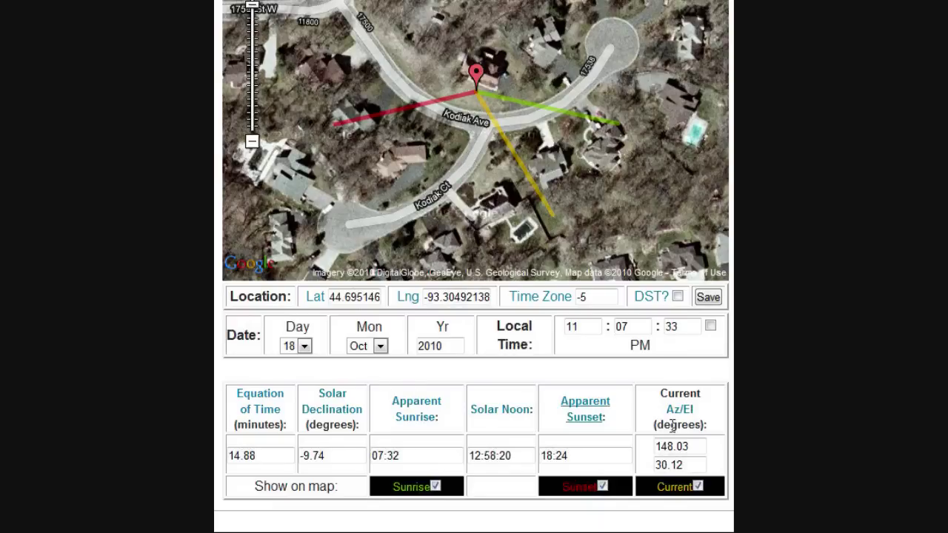
left_click(698, 486)
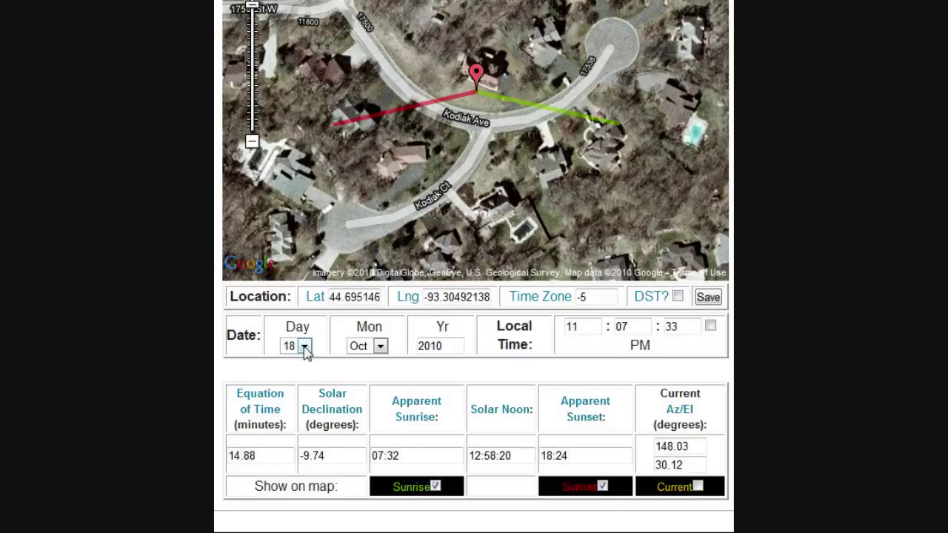
Set the date to March 21 to show the spring equinox sunrise and sunset directions.
left_click(380, 346)
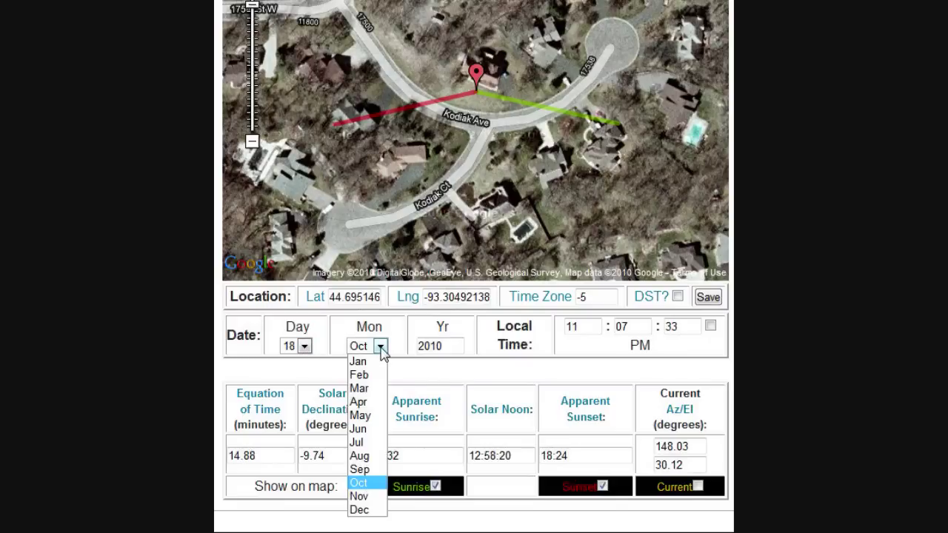
left_click(366, 389)
left_click(303, 346)
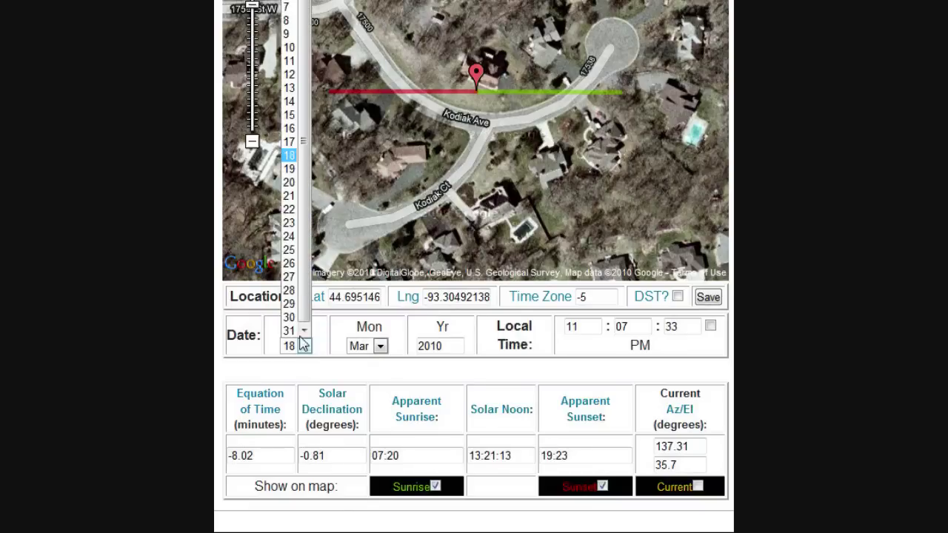
left_click(289, 196)
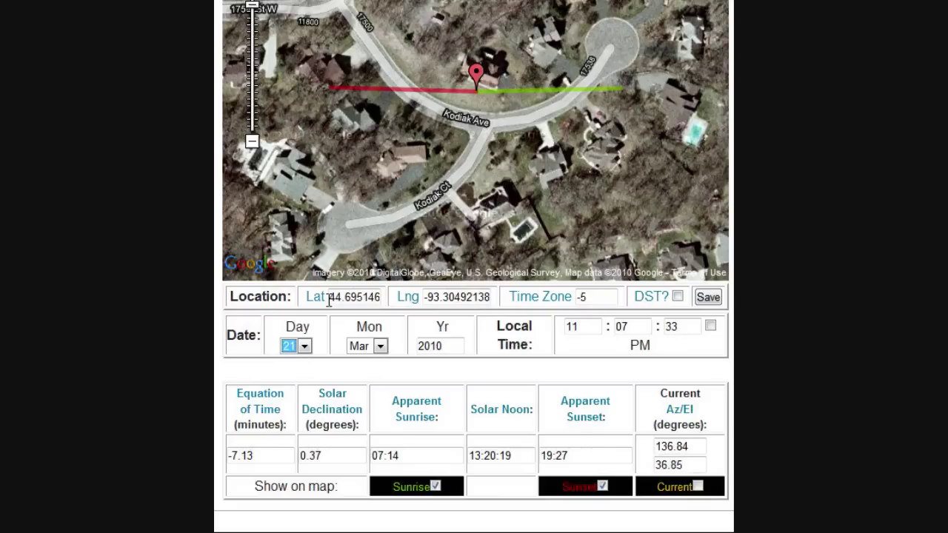
Compare the sunrise and sunset directions by switching the month to June and then to September, keeping day 21.
left_click(379, 347)
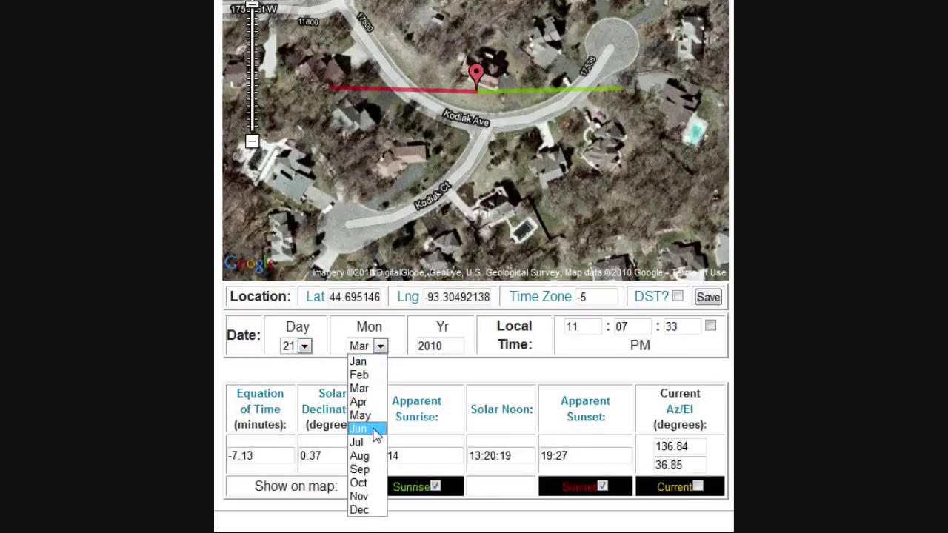
left_click(374, 429)
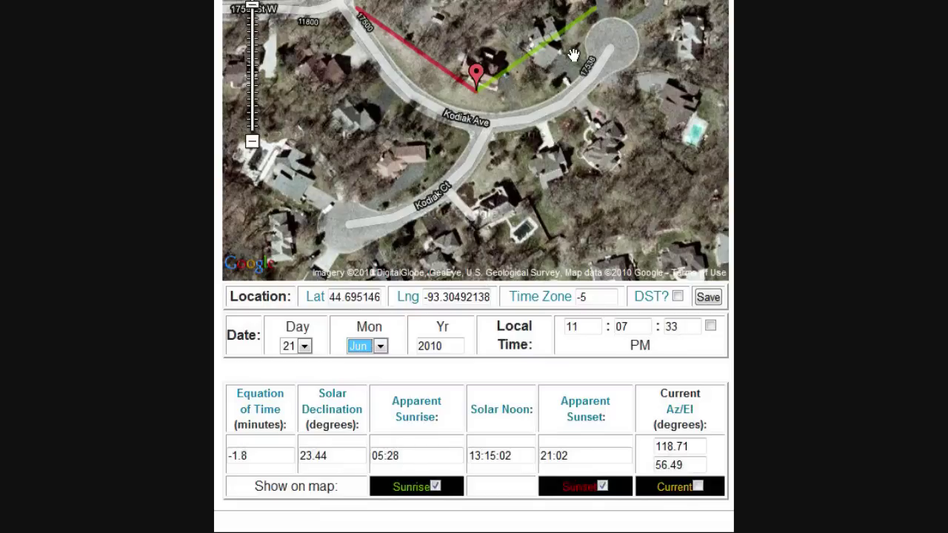
left_click(380, 348)
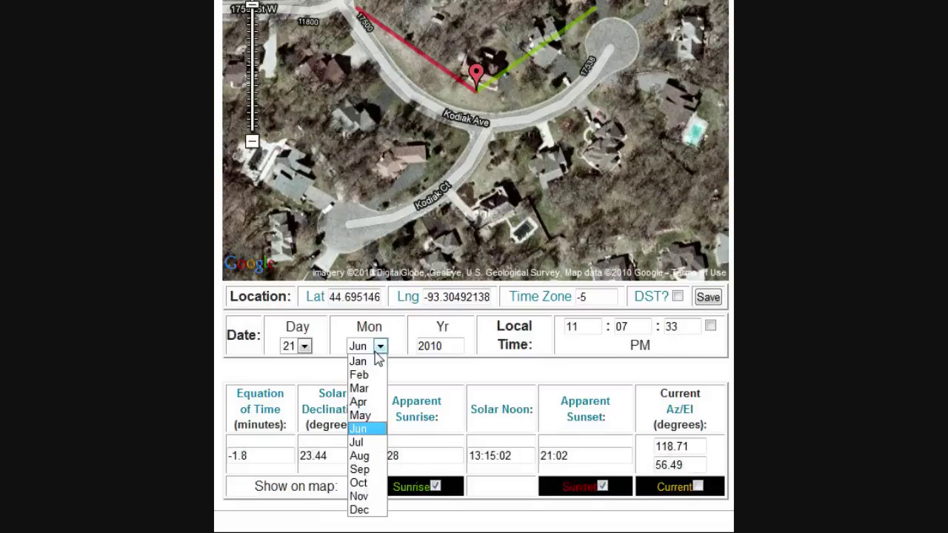
left_click(371, 471)
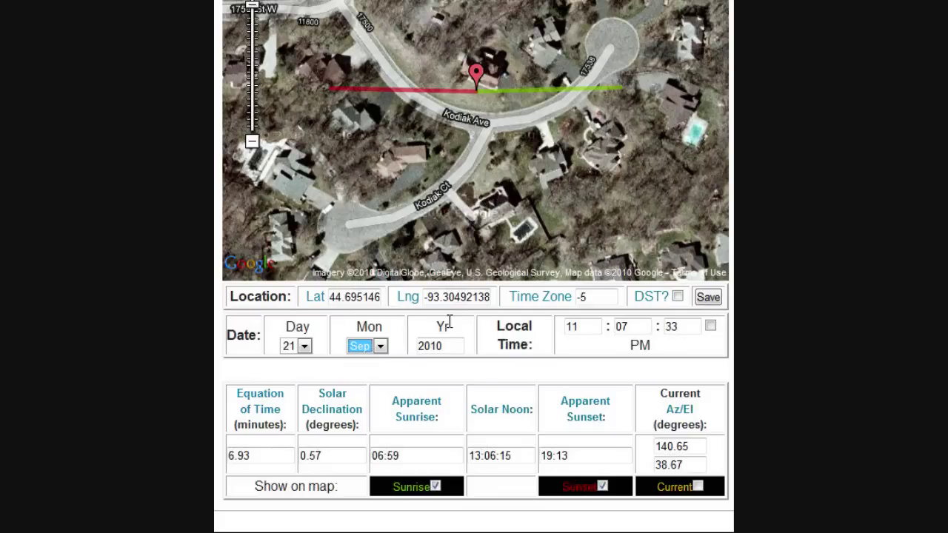
Switch the month to December and back to June to compare the winter and summer solstice sun directions.
left_click(304, 346)
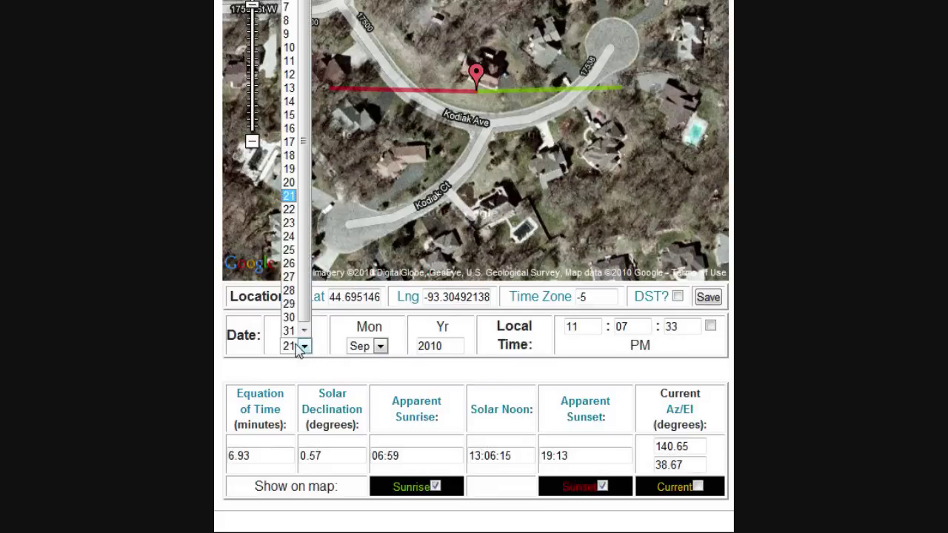
left_click(298, 347)
left_click(380, 346)
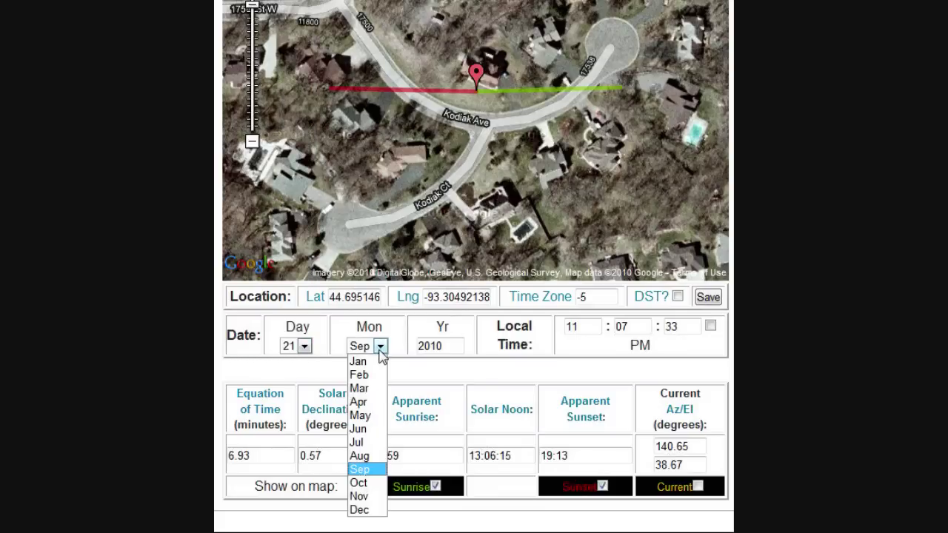
left_click(368, 511)
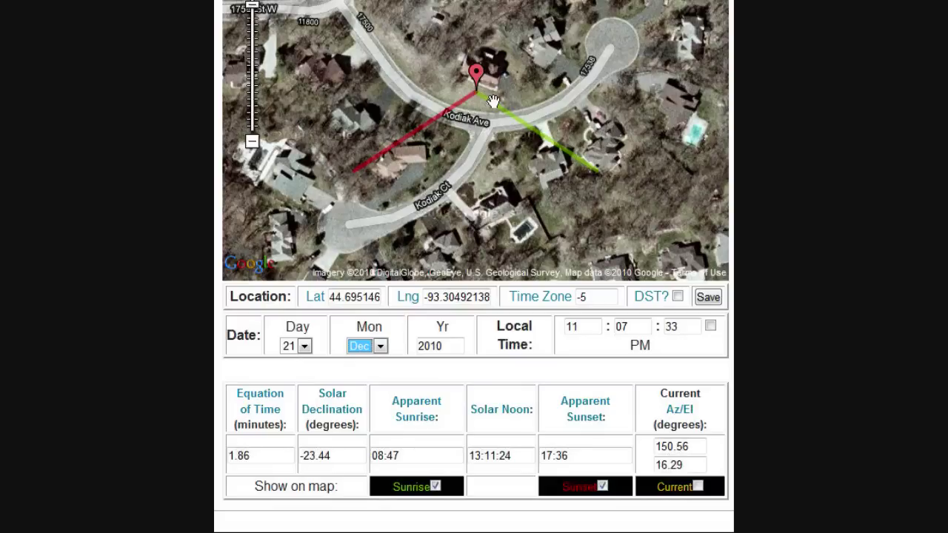
left_click(380, 348)
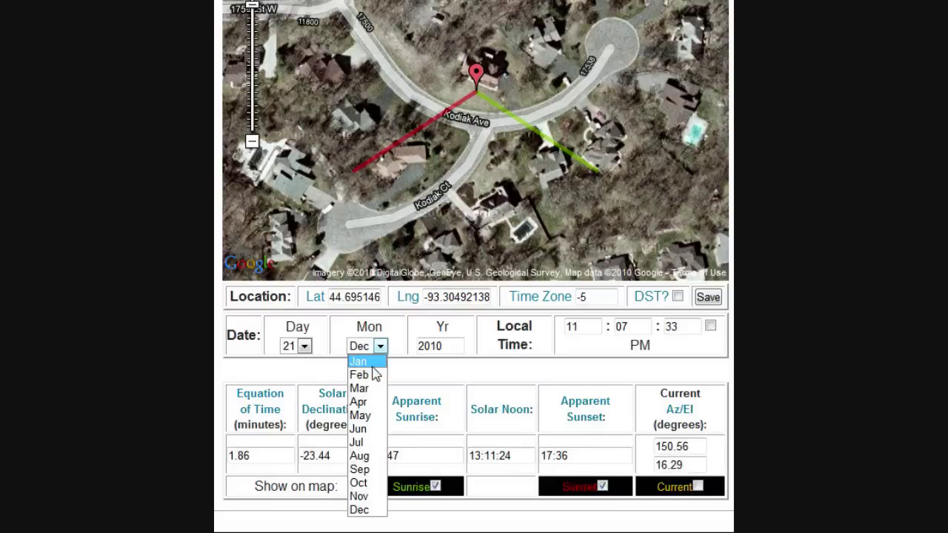
left_click(366, 430)
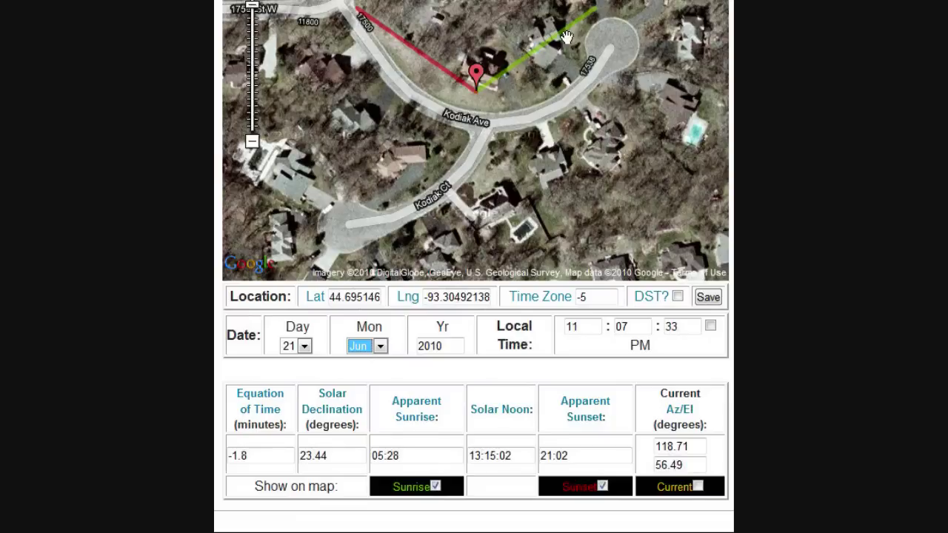
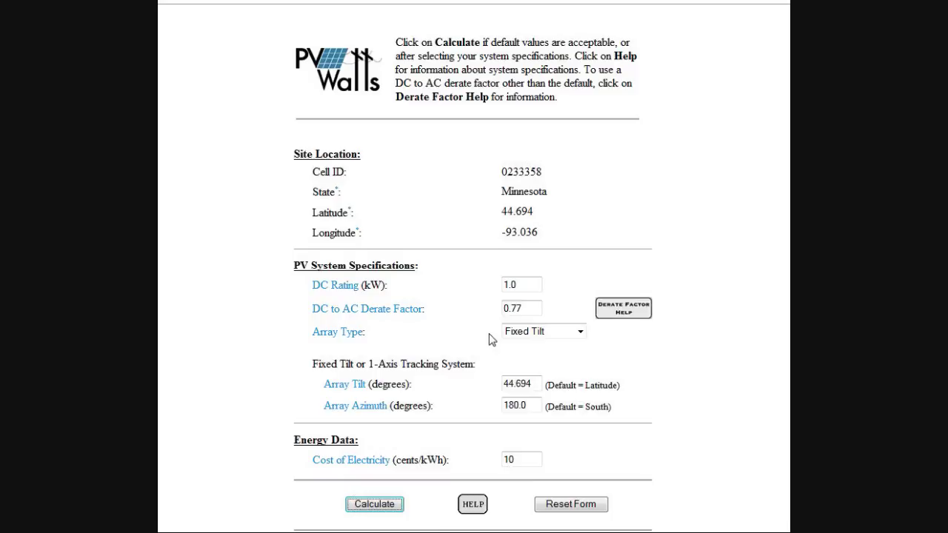
Check the available array types, keep Fixed Tilt, and calculate the AC energy and cost savings with the default values.
left_click(579, 333)
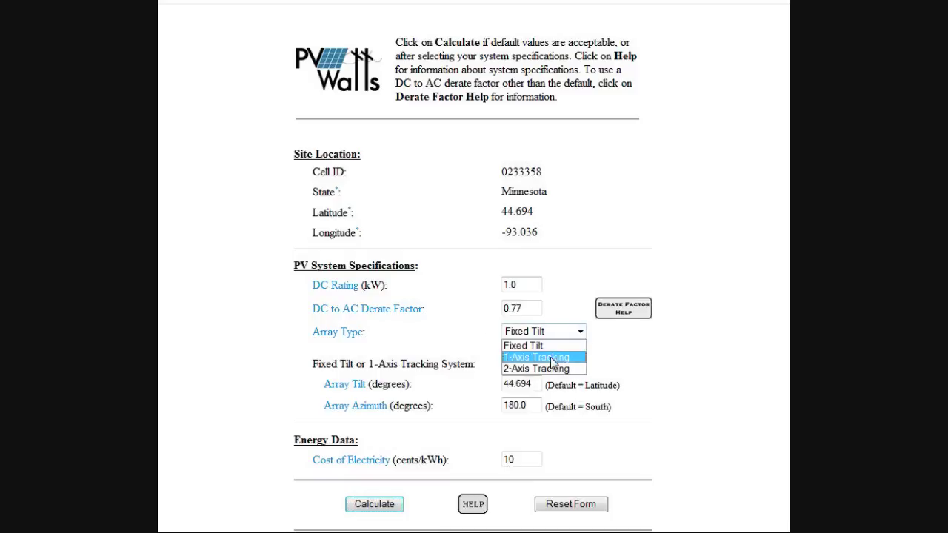
left_click(634, 349)
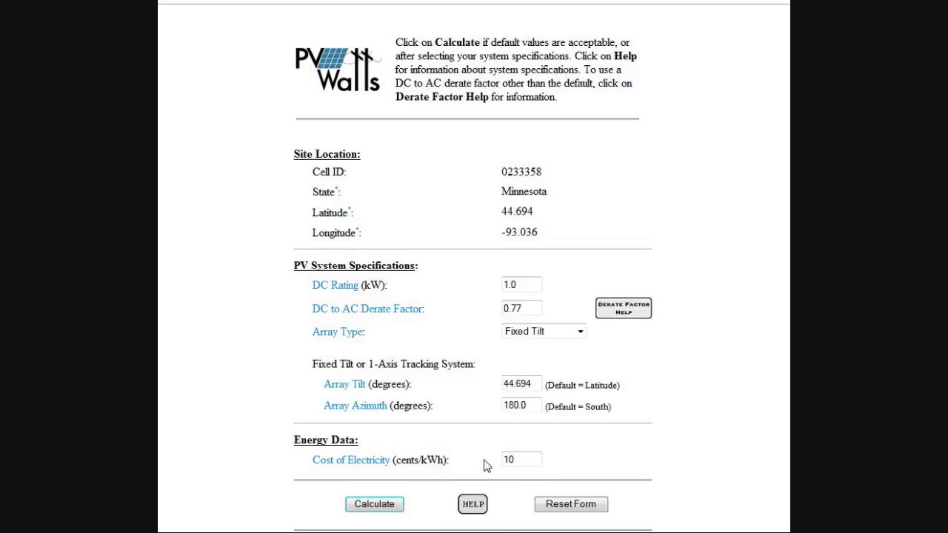
left_click(379, 506)
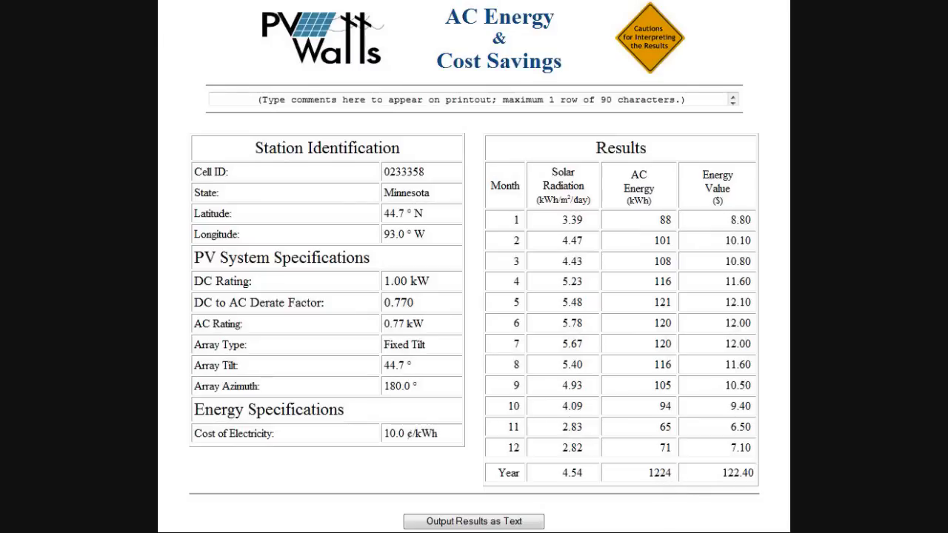
Return to the PV system specifications, set the array type to 1-Axis Tracking, and recalculate the energy output.
key("alt+Left")
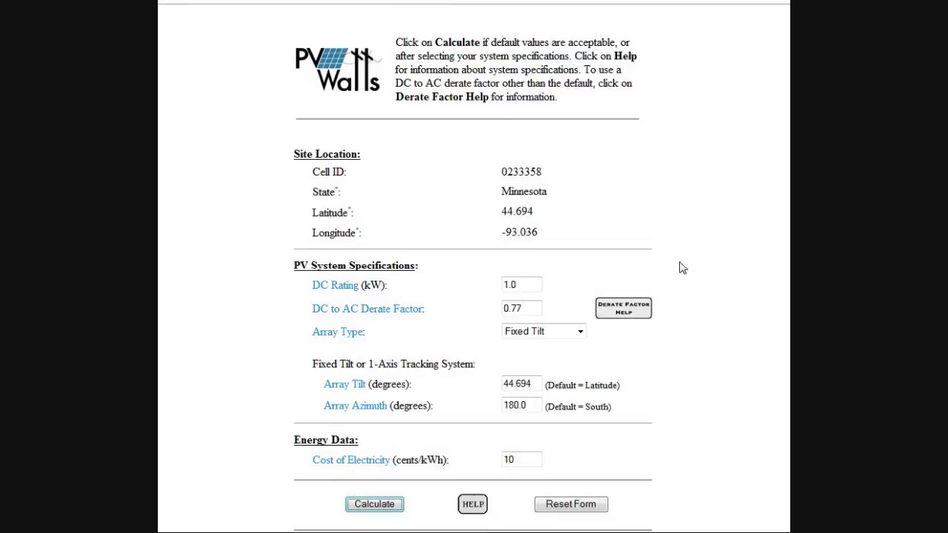
left_click(581, 333)
left_click(557, 354)
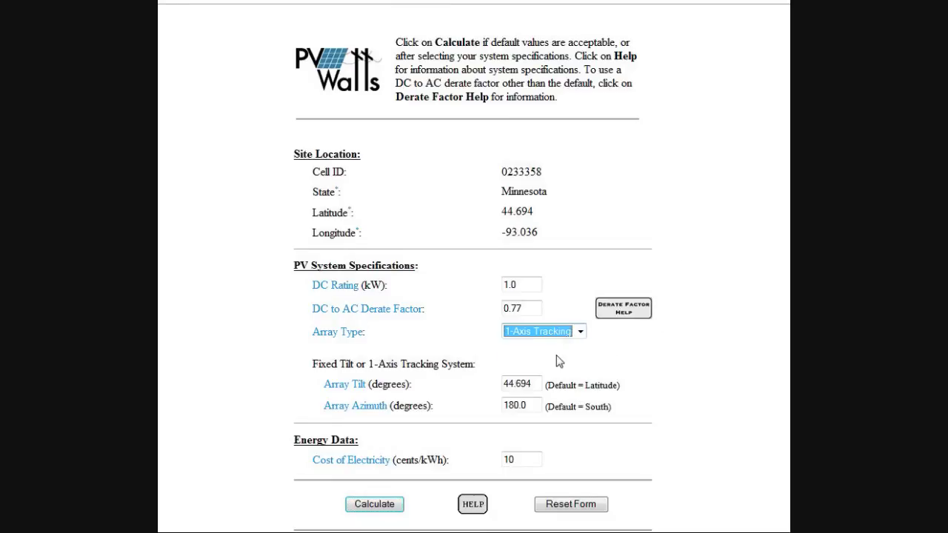
left_click(391, 508)
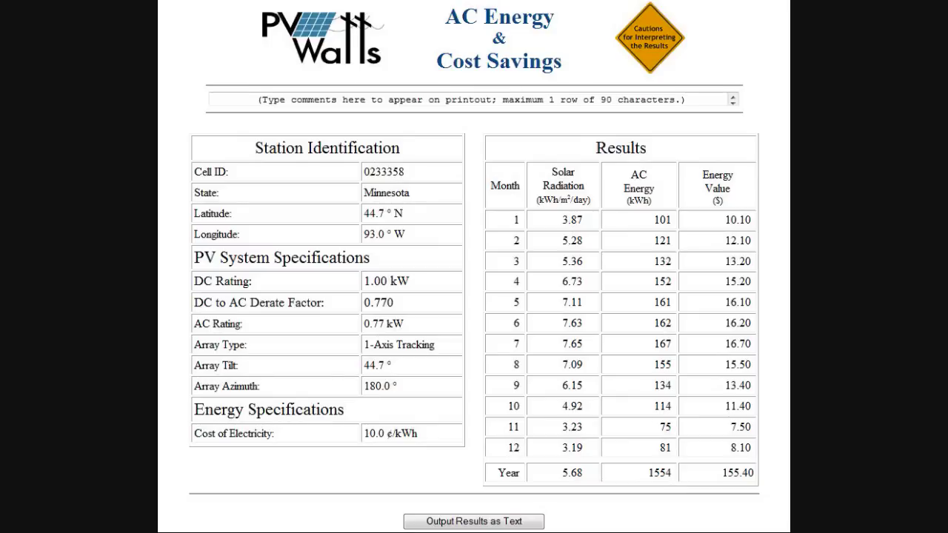
Go back to the specifications form, change the array type to 2-Axis Tracking, and run the calculation.
key("alt+Left")
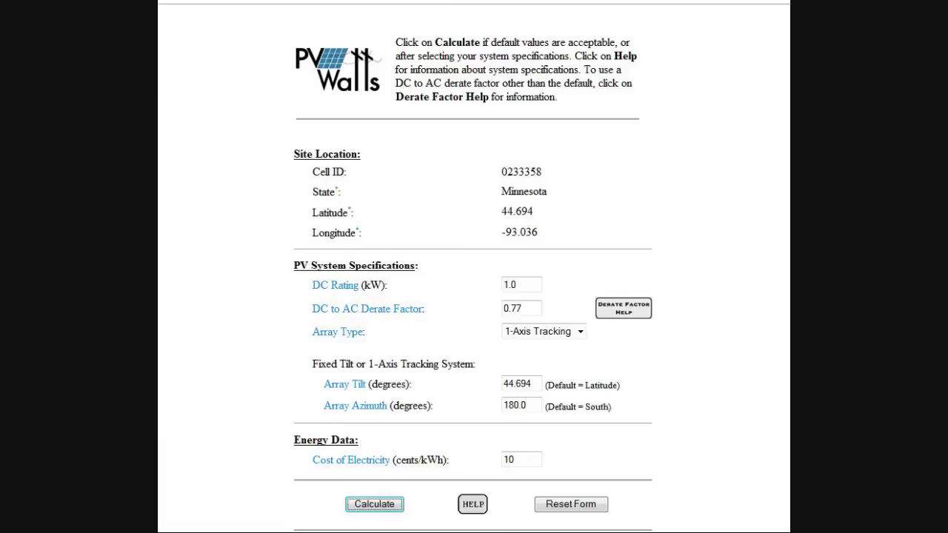
left_click(581, 334)
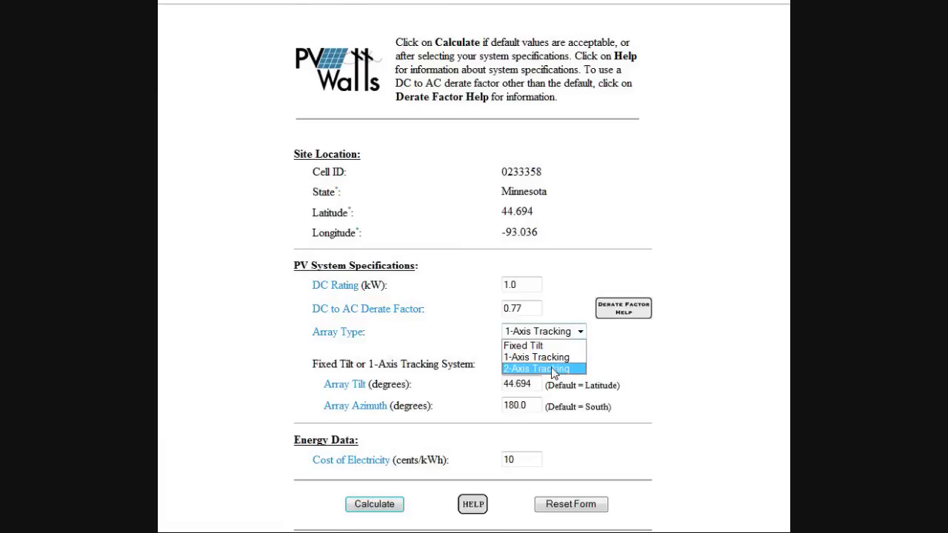
left_click(554, 371)
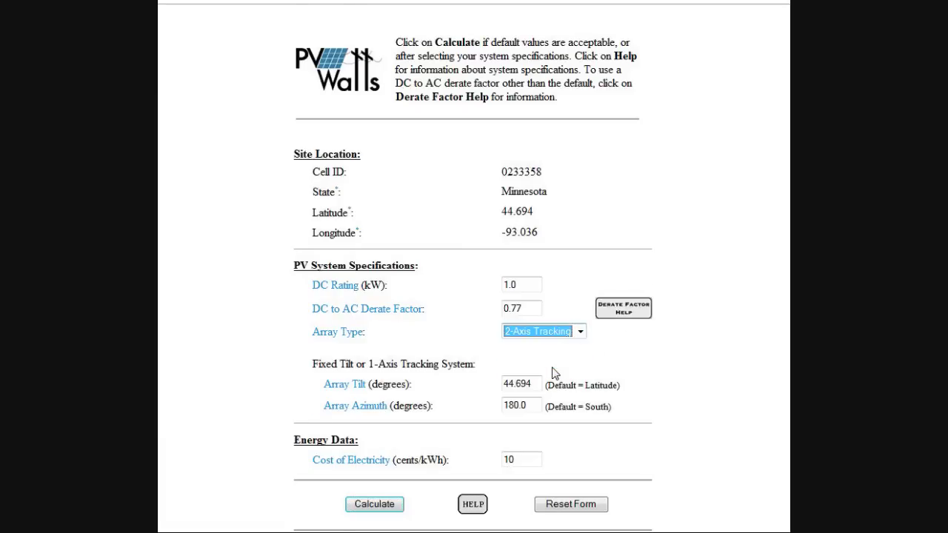
left_click(371, 508)
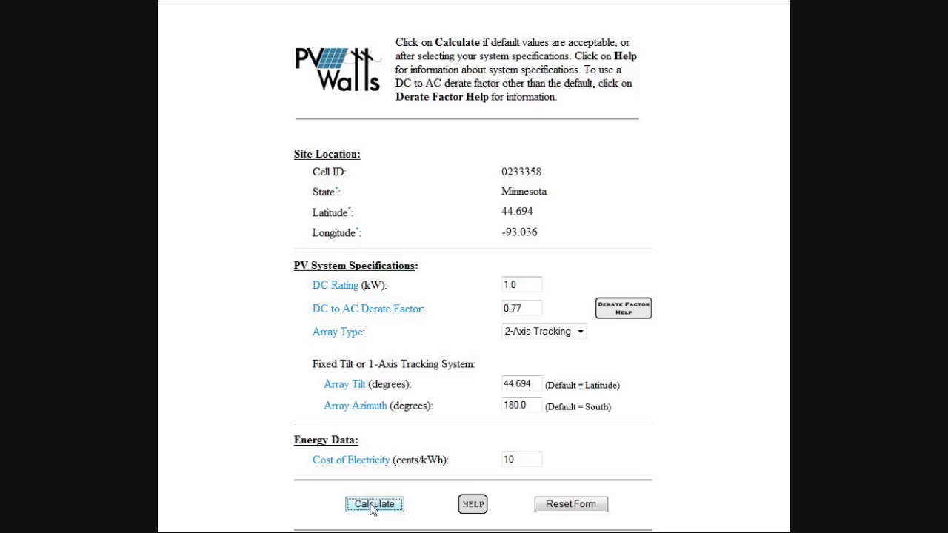